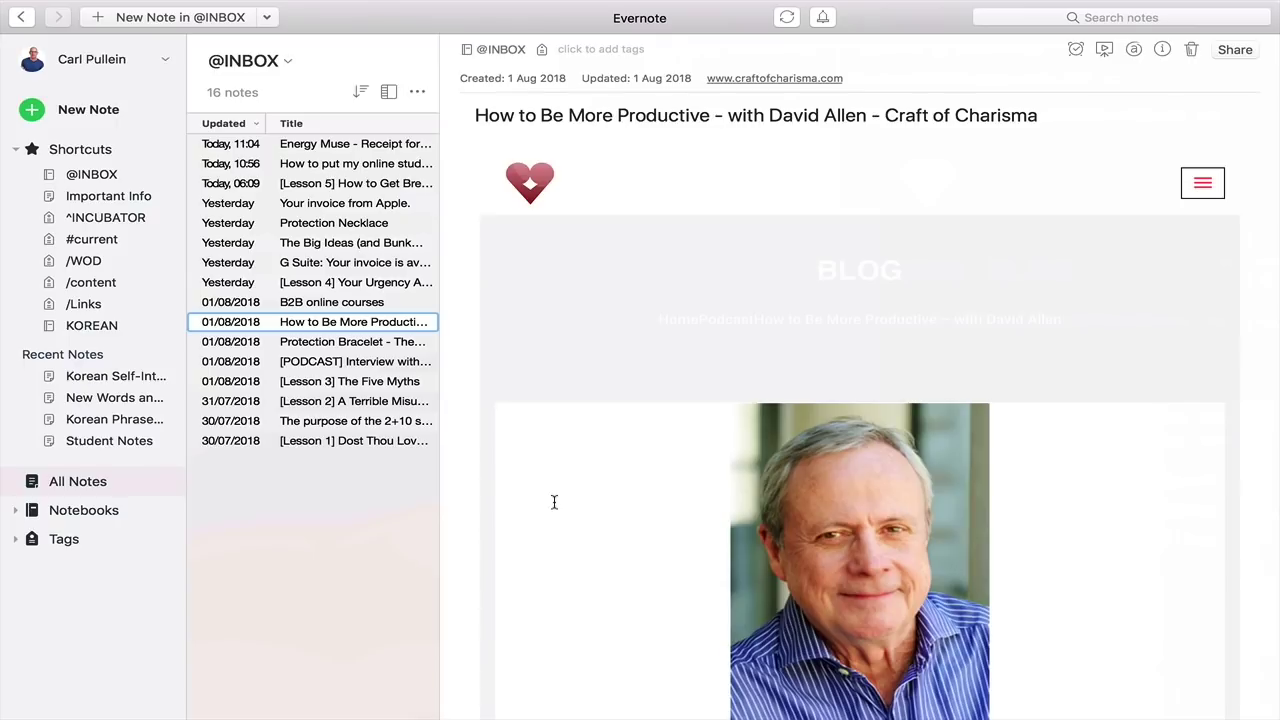
scroll(554, 502, "down", 10)
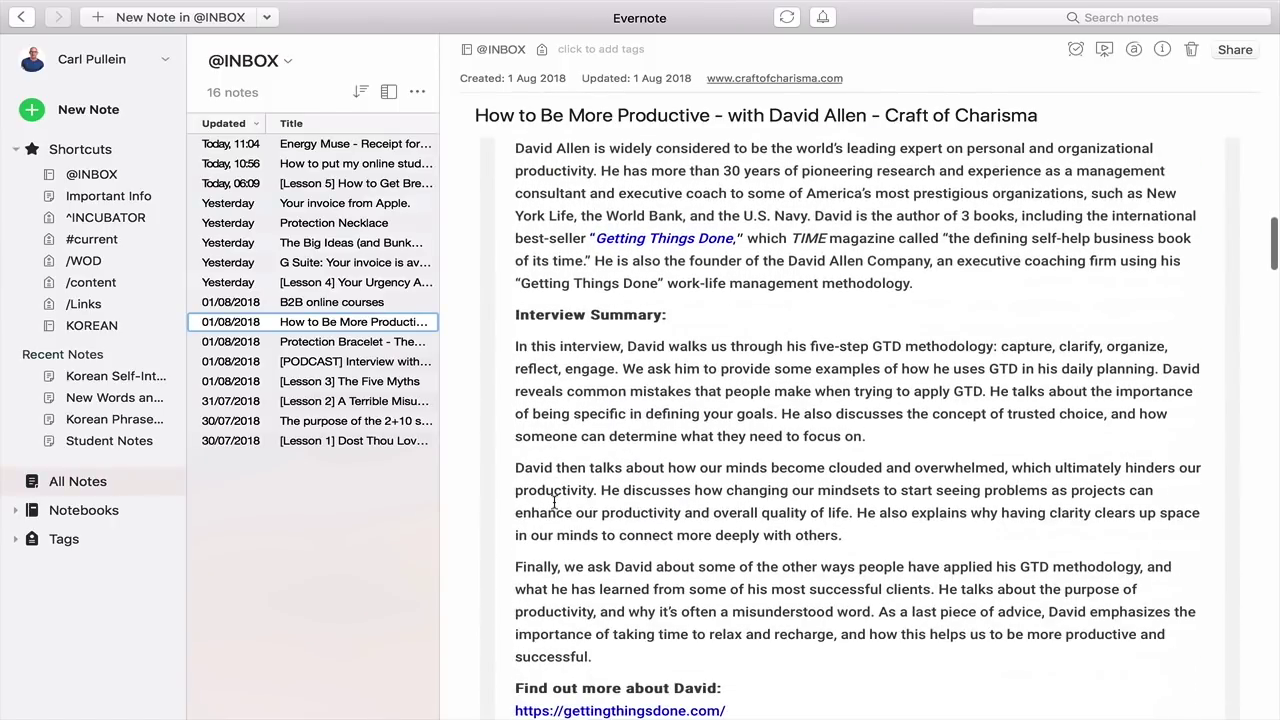
scroll(554, 502, "down", 5)
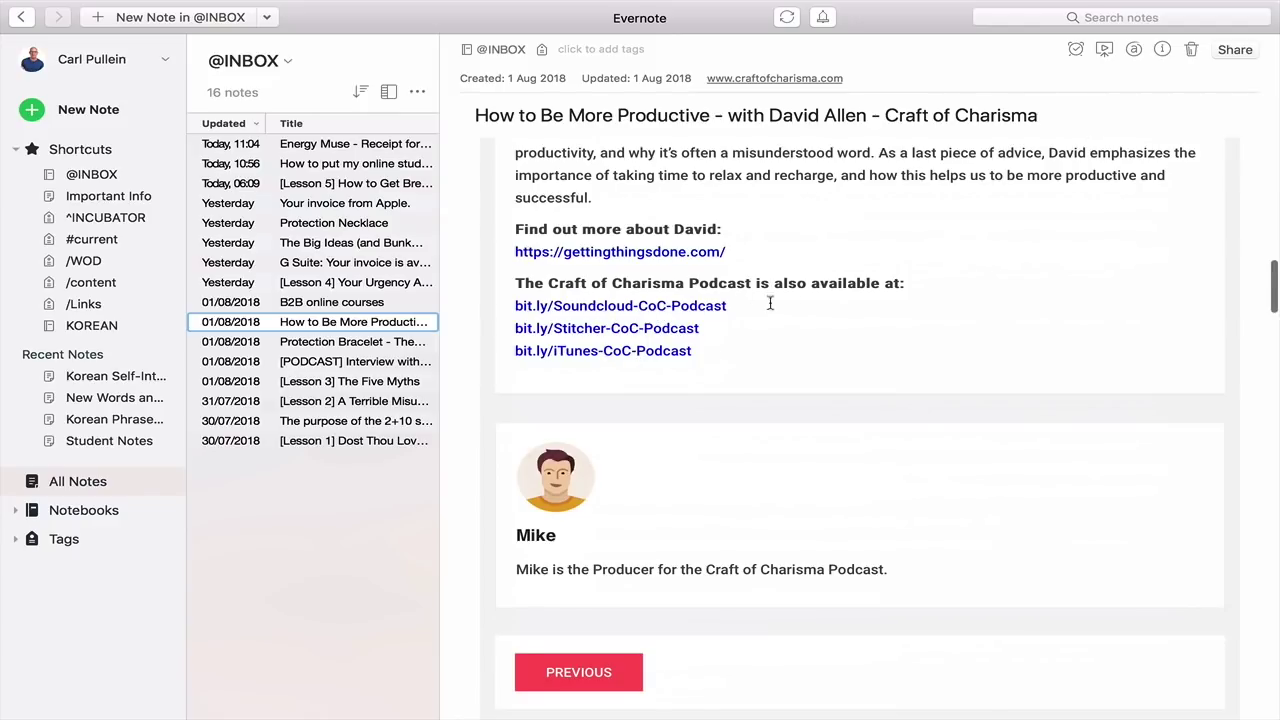
scroll(795, 306, "up", 15)
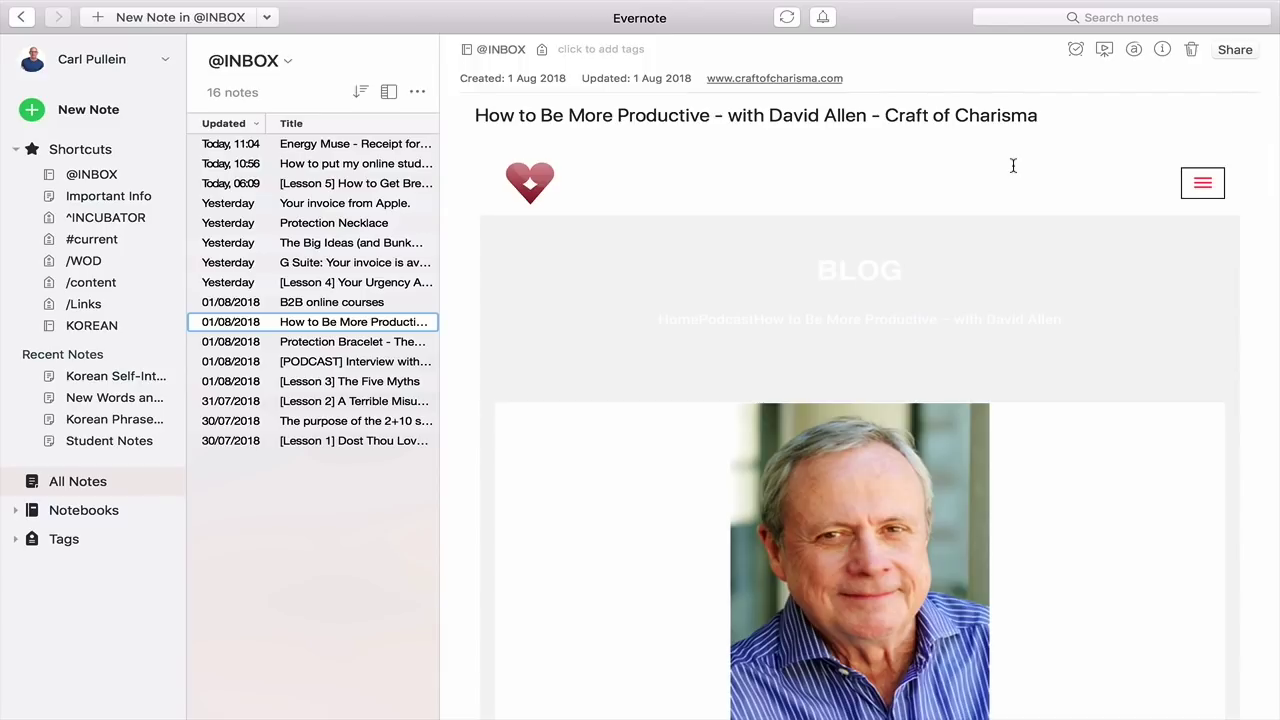
Set a reminder on the David Allen podcast article note, due Tomorrow.
left_click(1075, 50)
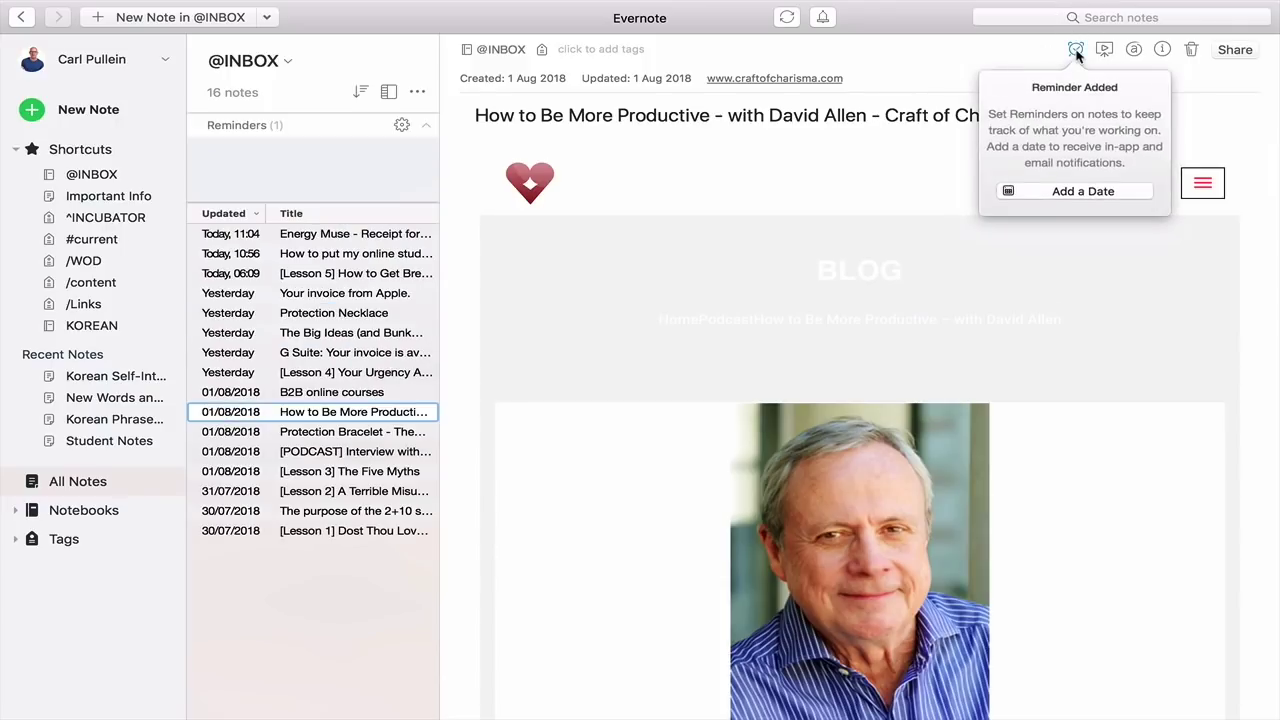
left_click(1092, 191)
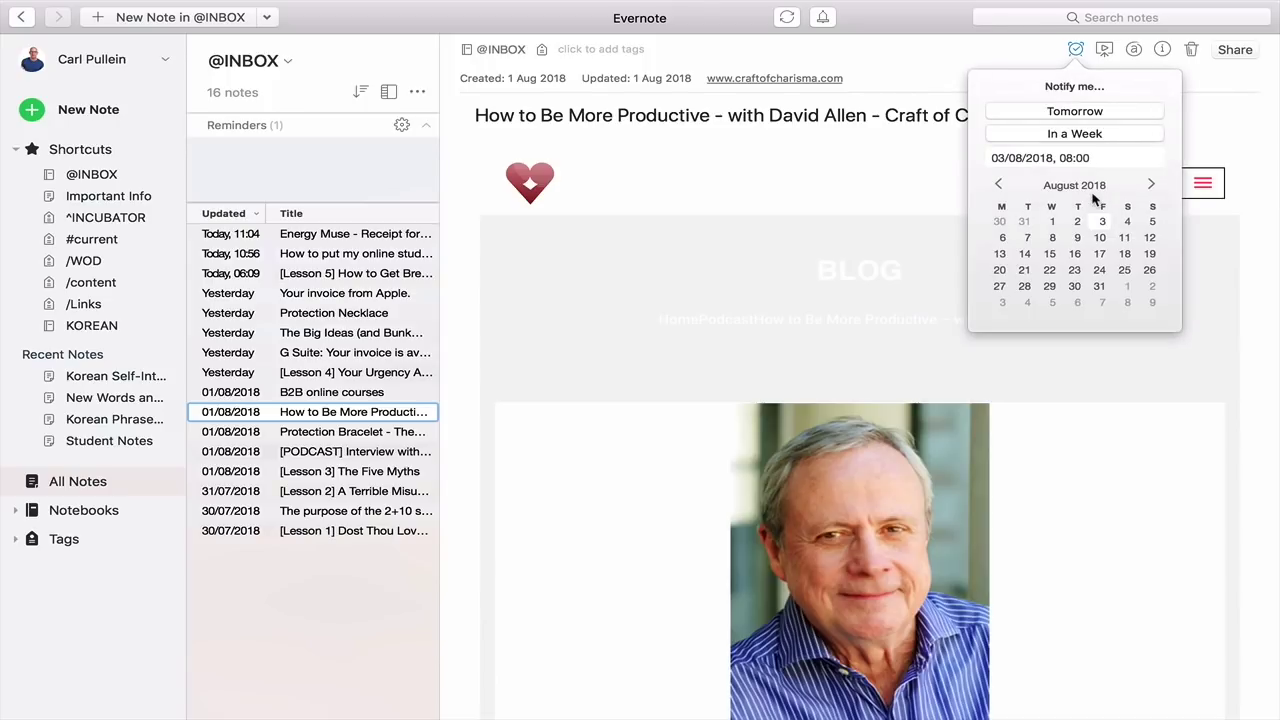
left_click(1087, 113)
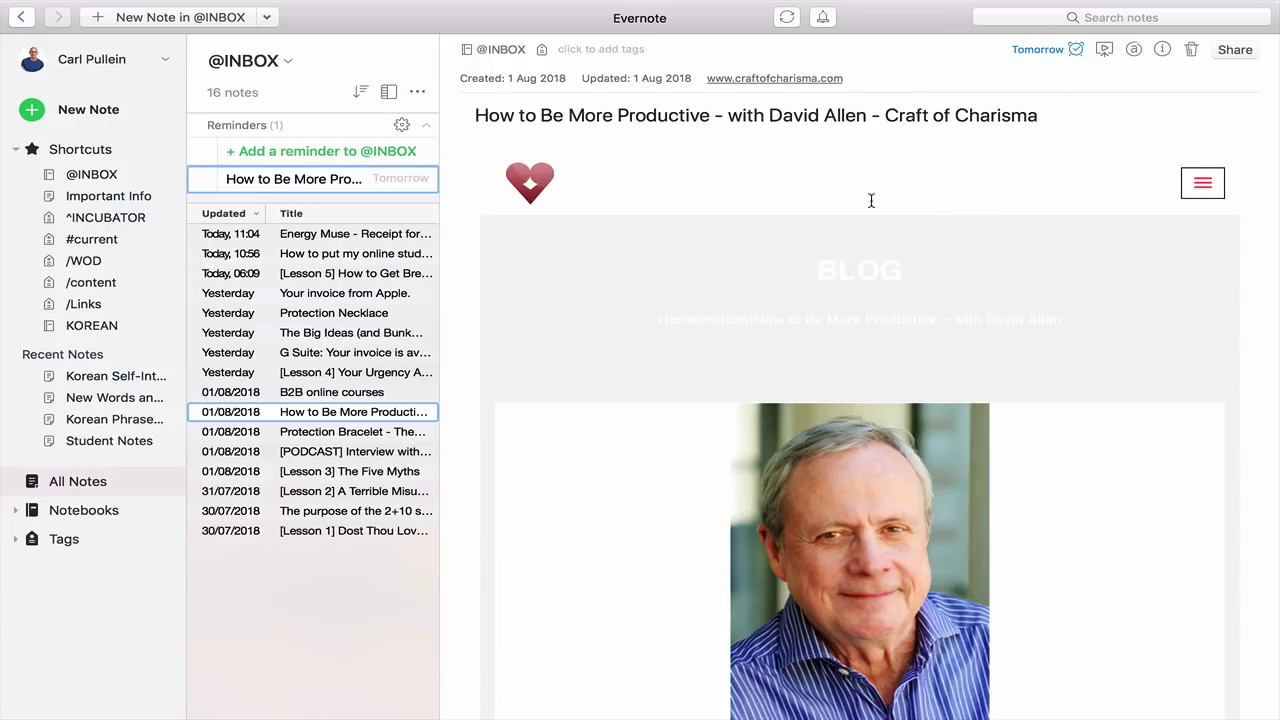
mouse_move(433, 5)
left_click(146, 10)
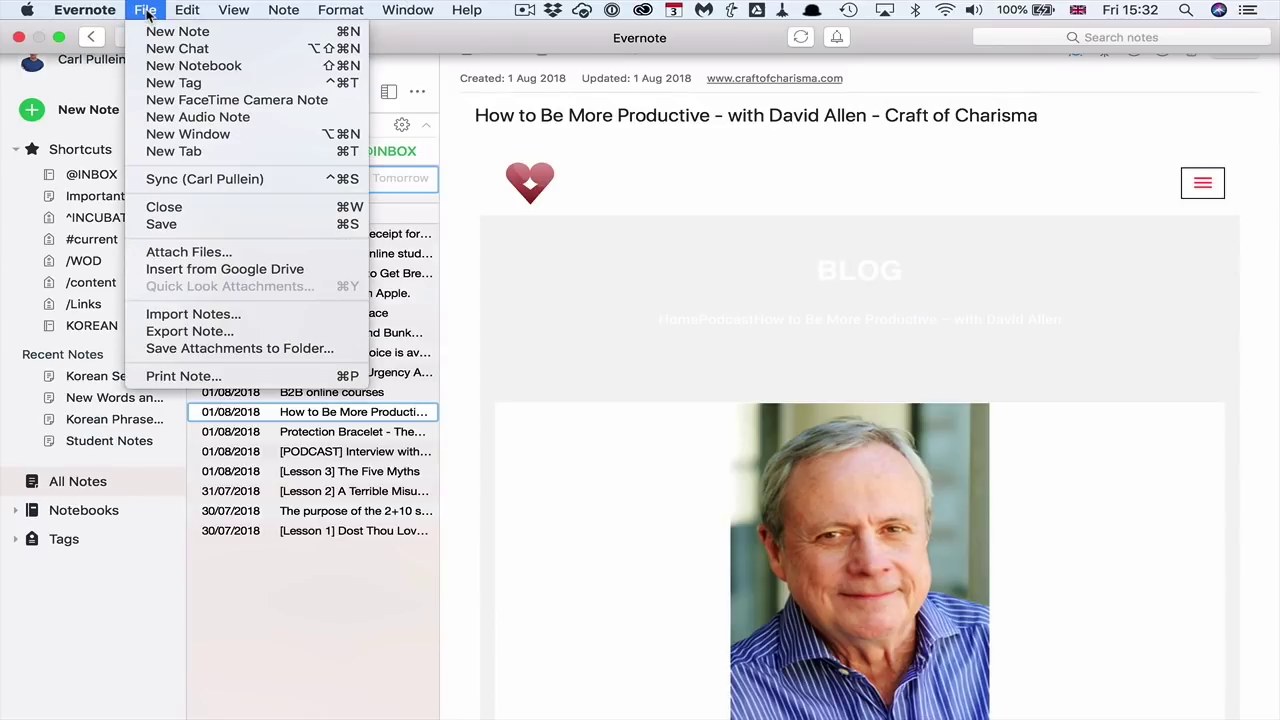
mouse_move(116, 12)
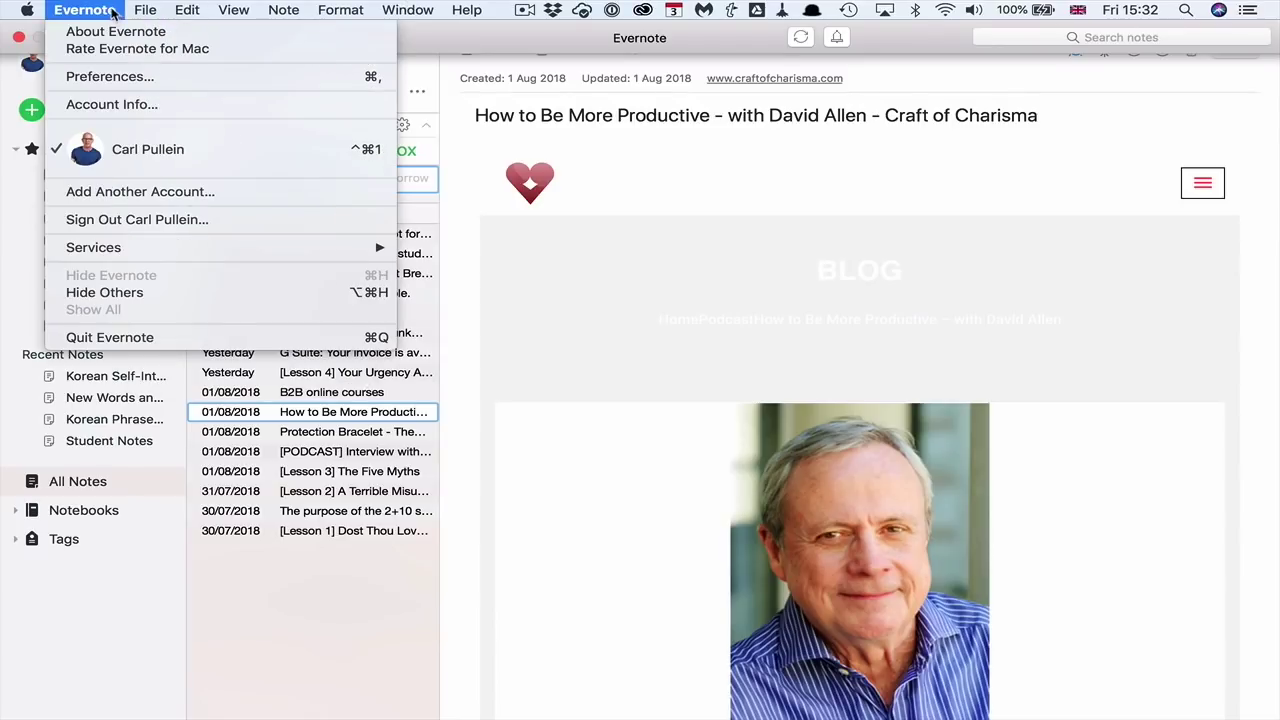
left_click(123, 82)
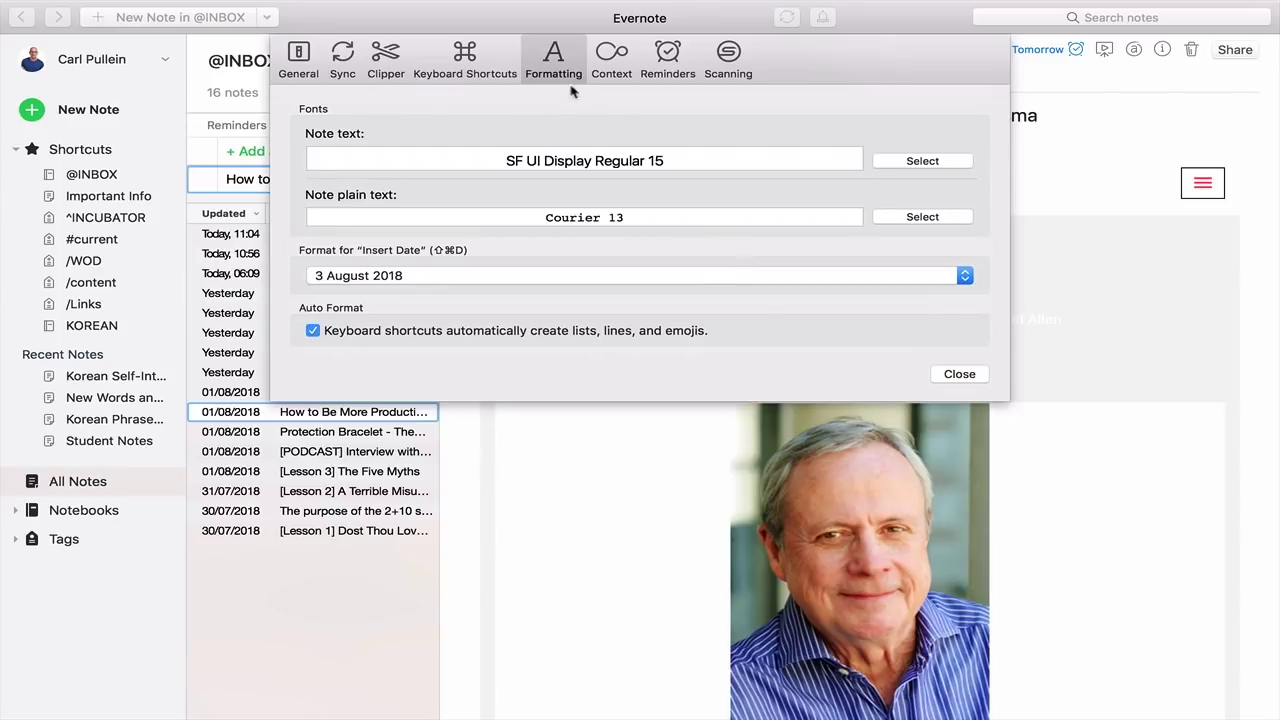
left_click(673, 55)
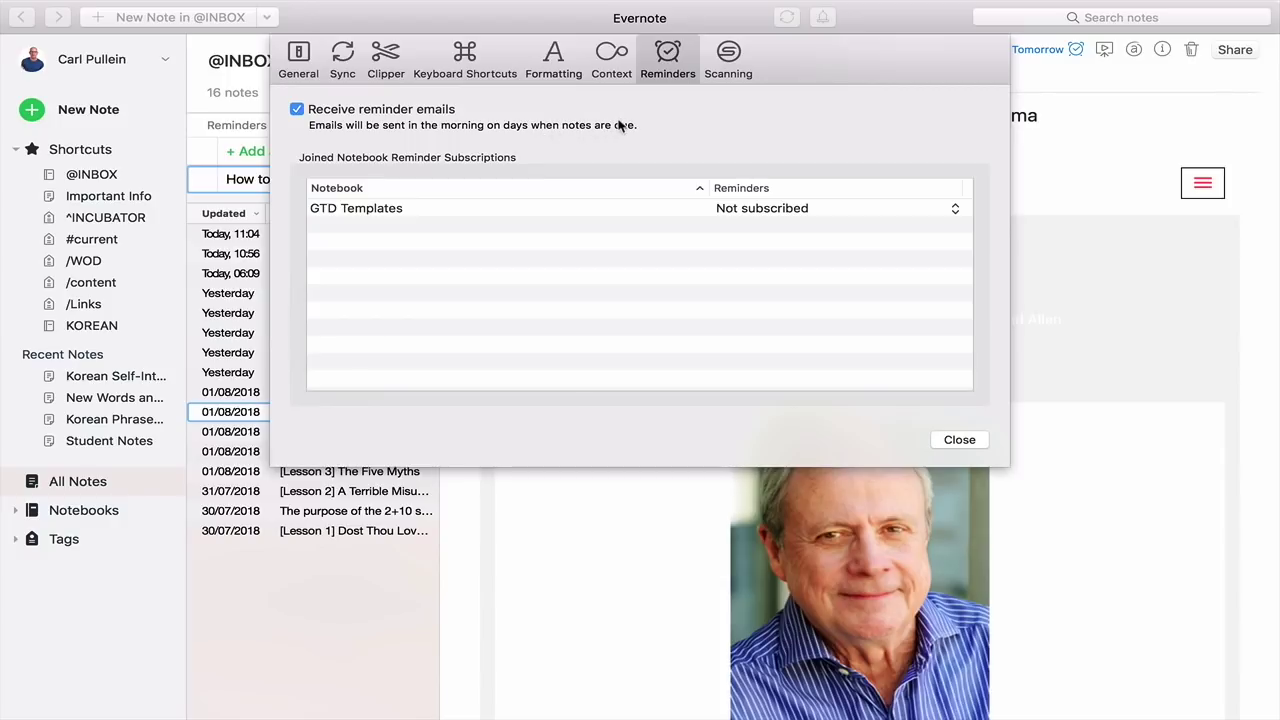
left_click(966, 442)
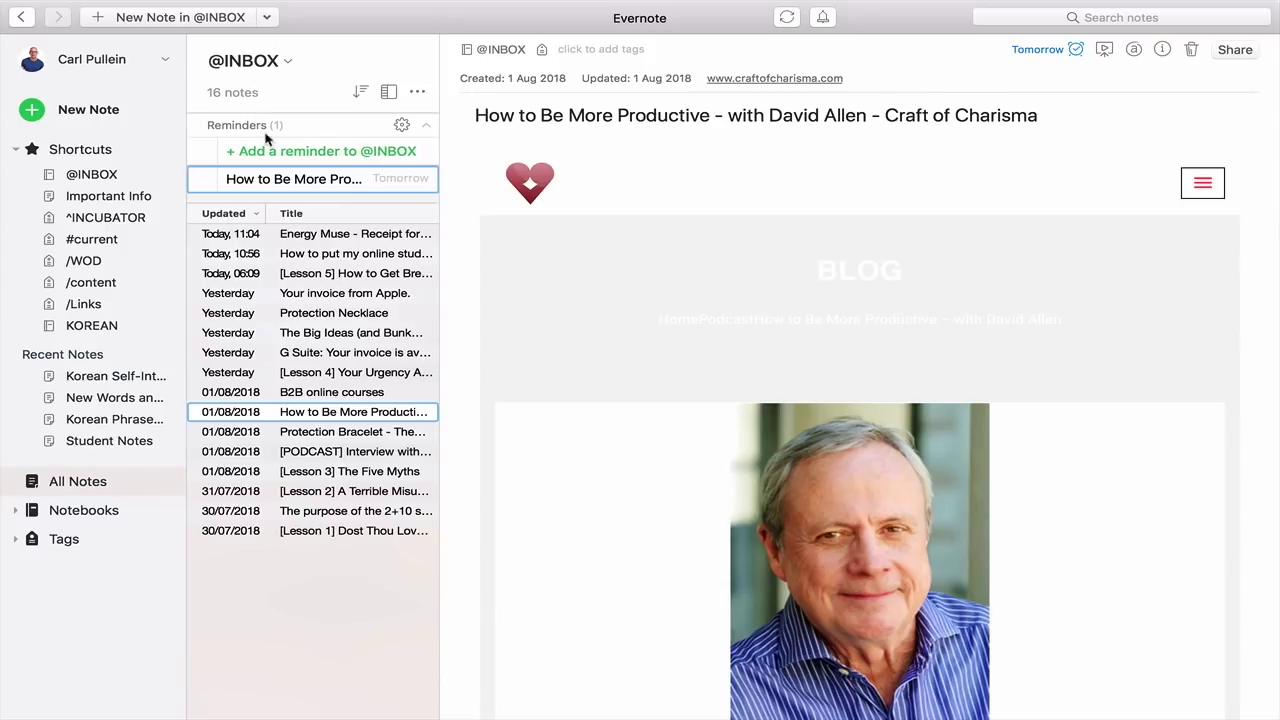
Check the Reminders options, collapse and re-expand the list, then switch to the Safari boot page.
left_click(400, 125)
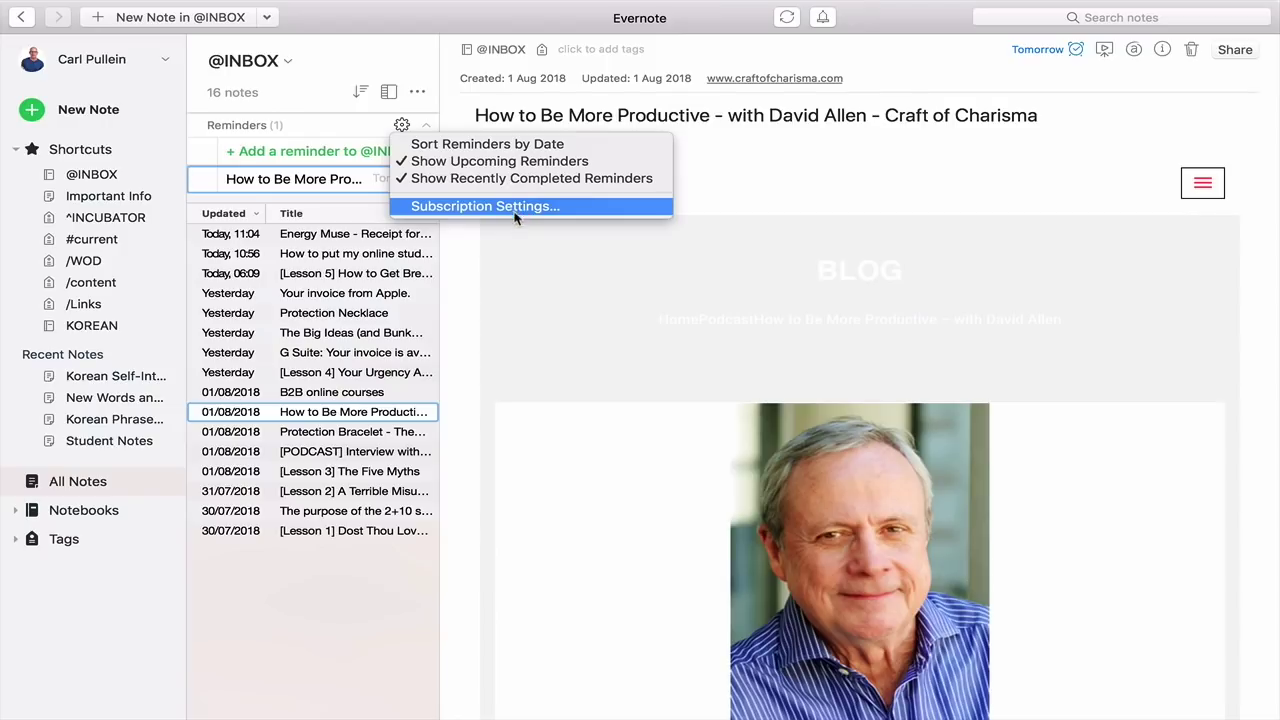
left_click(355, 127)
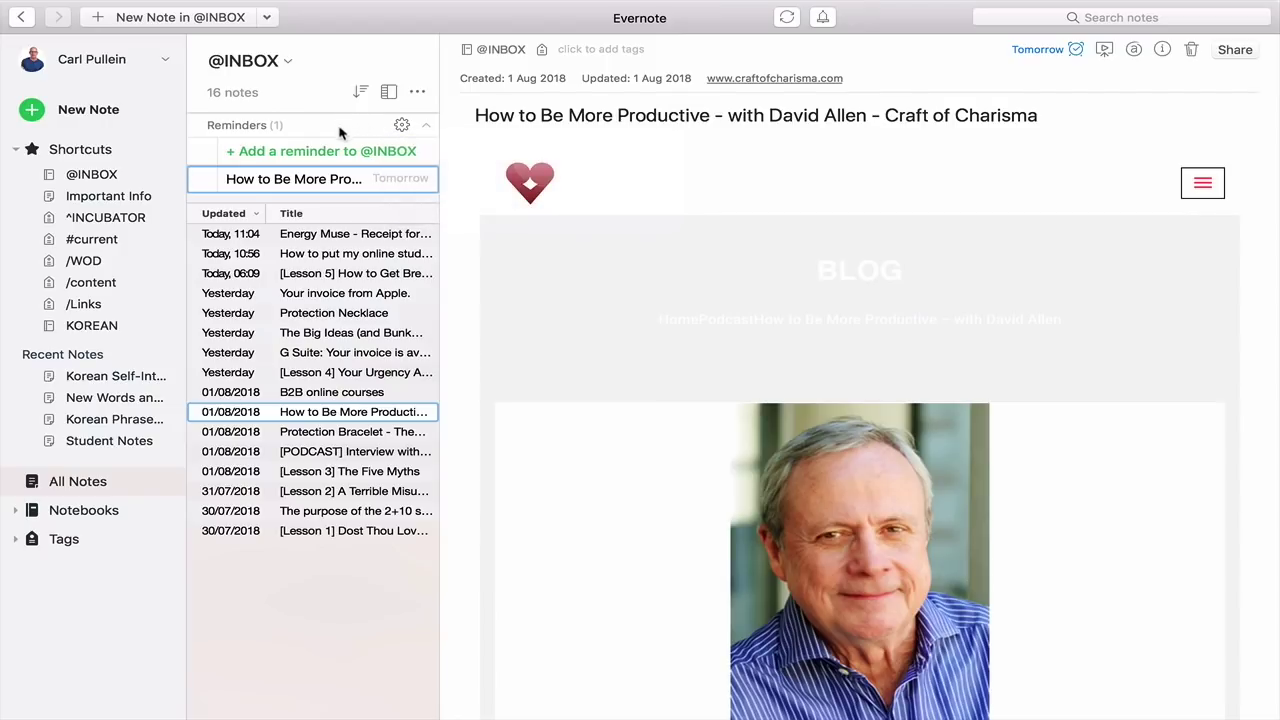
left_click(426, 126)
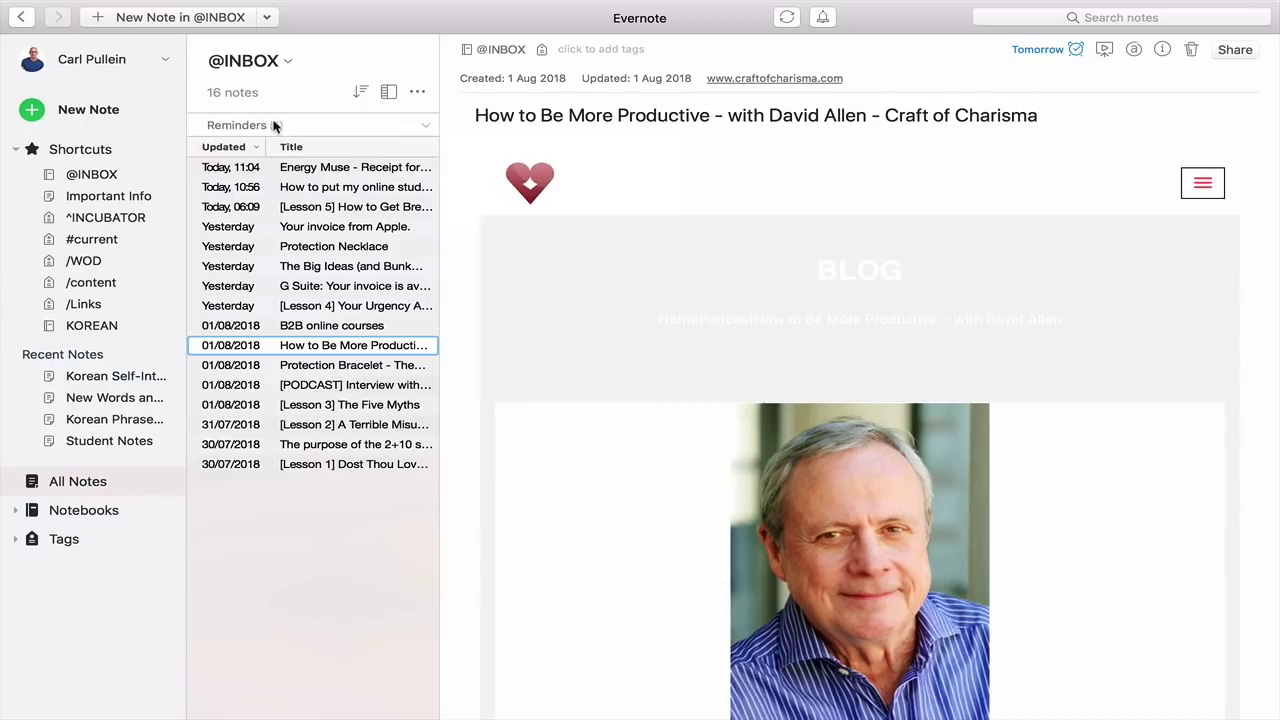
left_click(427, 129)
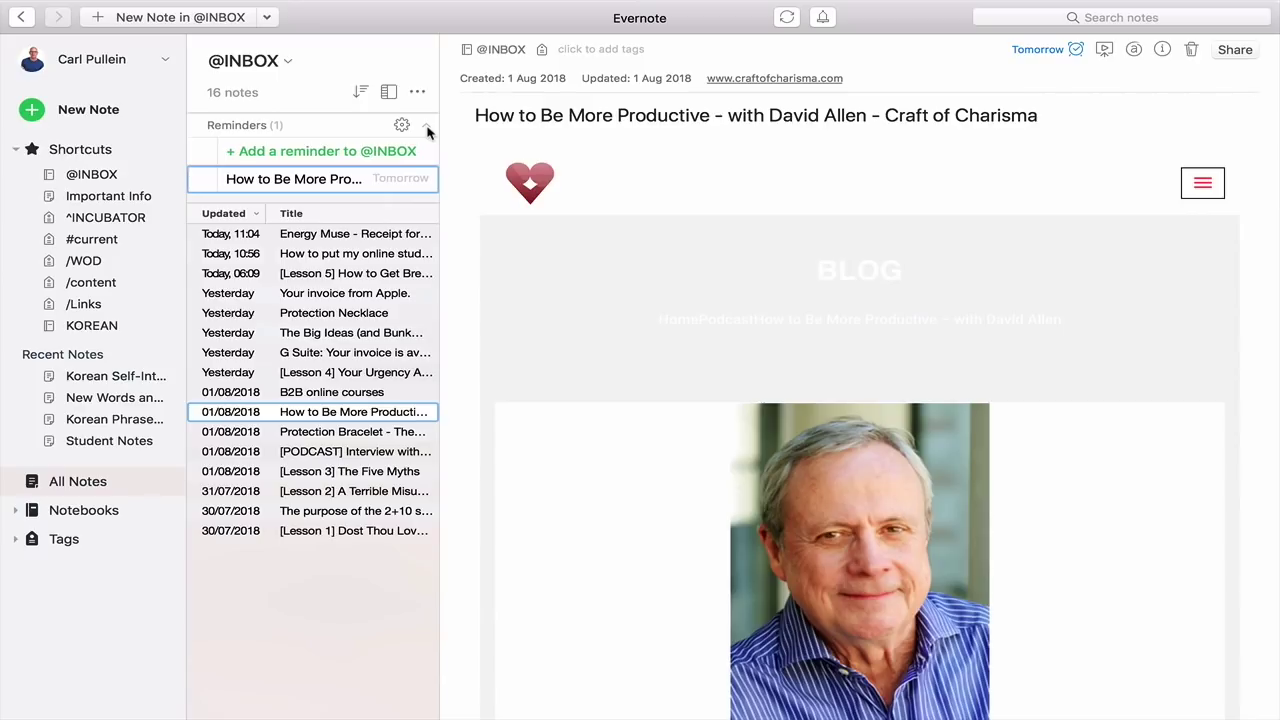
left_click(630, 174)
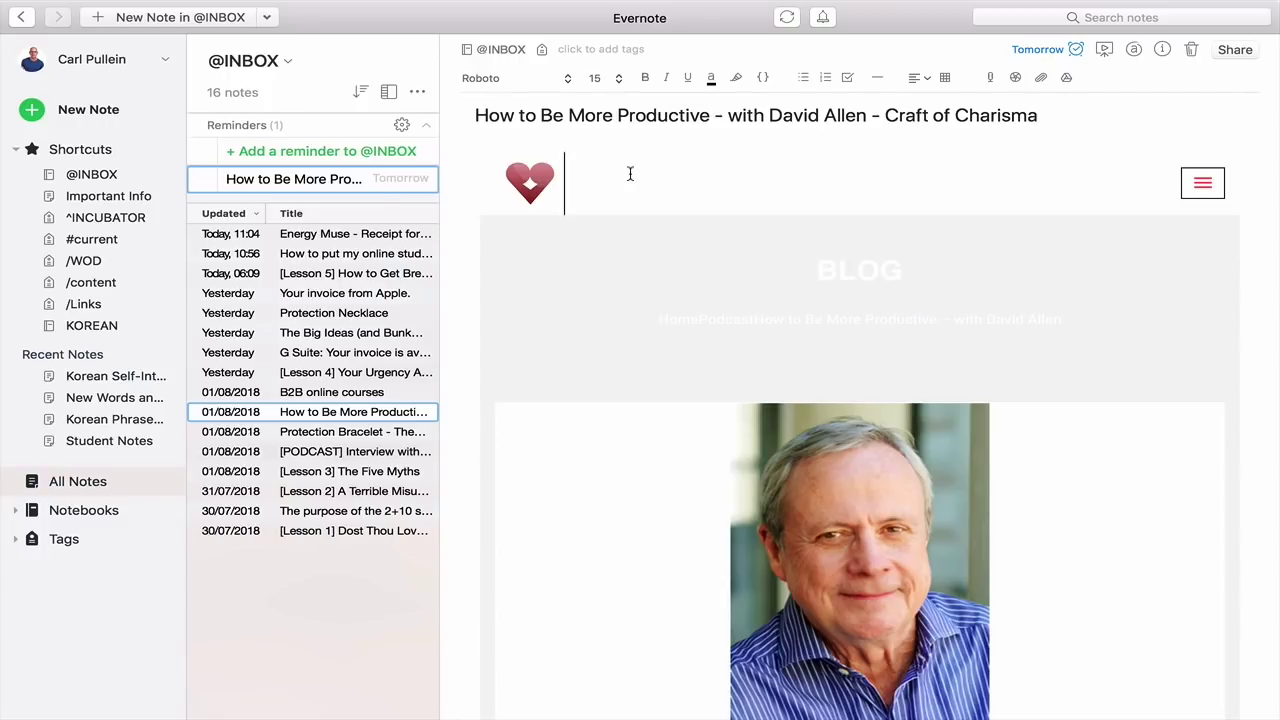
key("ctrl+Right")
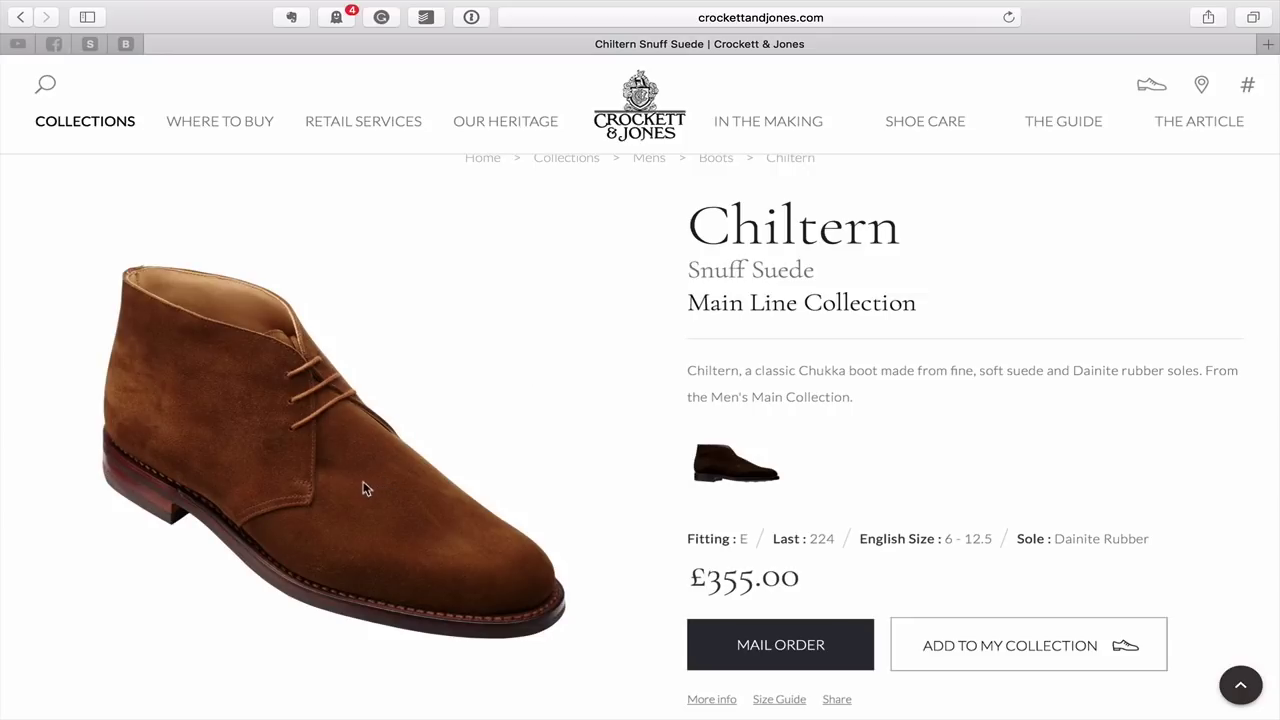
Scroll the Crockett & Jones page up to show the Chiltern title, details and £355.00 price.
scroll(316, 487, "down", 2)
scroll(314, 487, "down", 10)
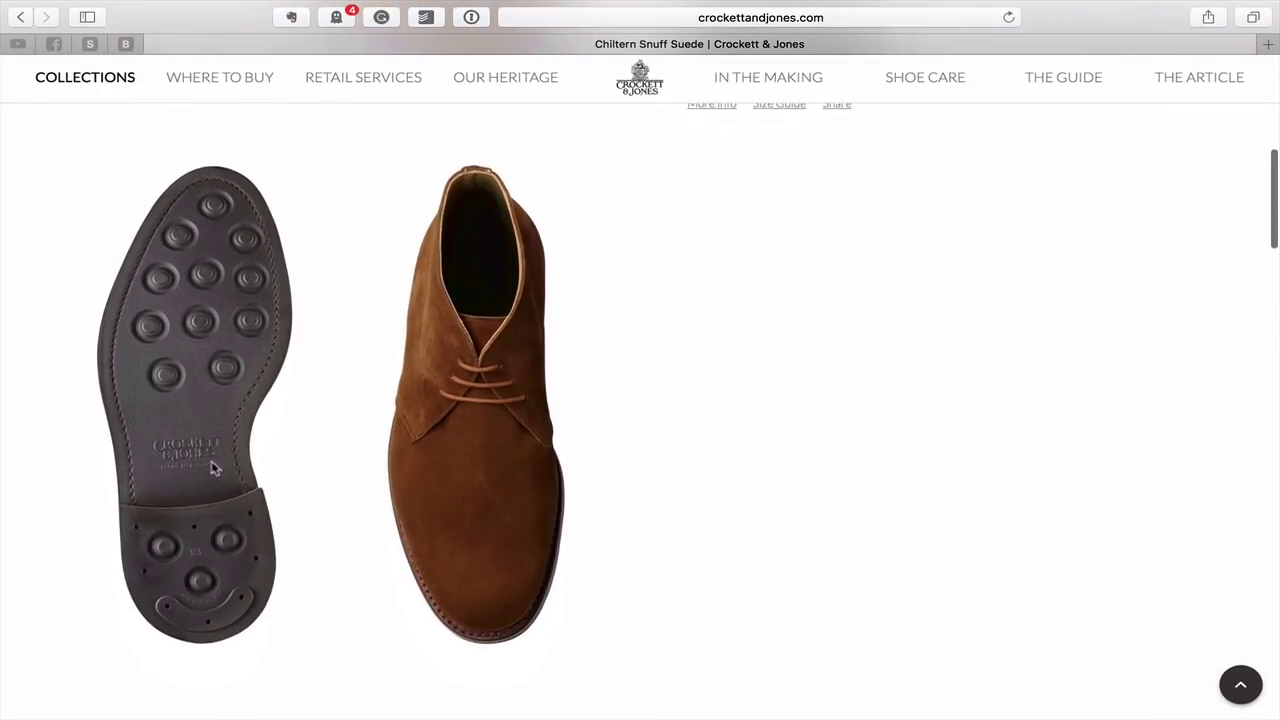
scroll(197, 387, "up", 9)
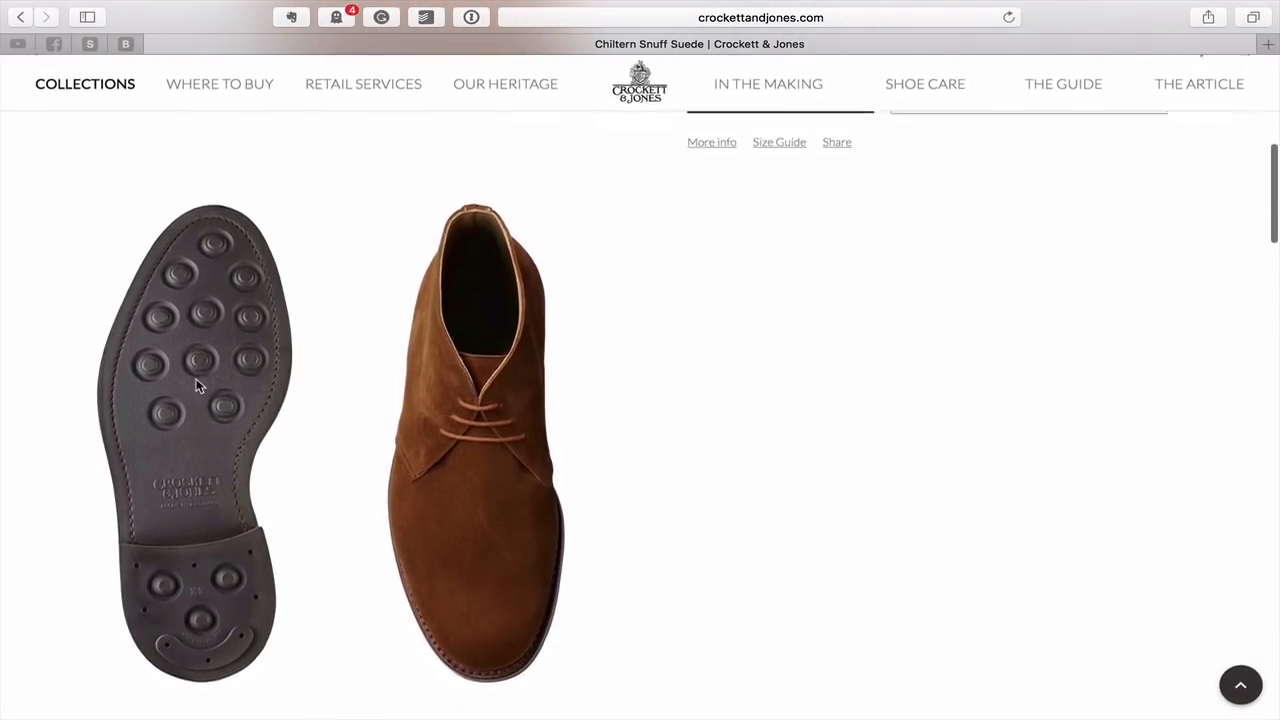
scroll(197, 387, "up", 1)
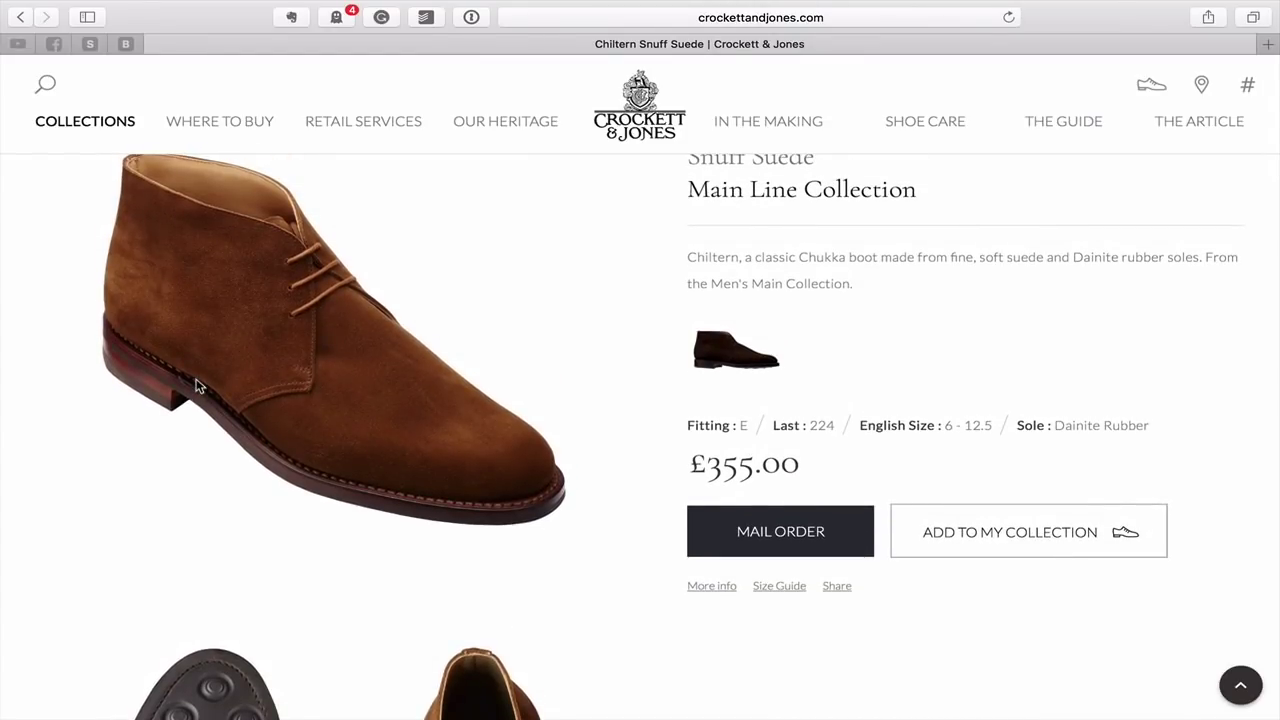
scroll(197, 387, "up", 3)
scroll(197, 387, "down", 3)
scroll(197, 387, "up", 4)
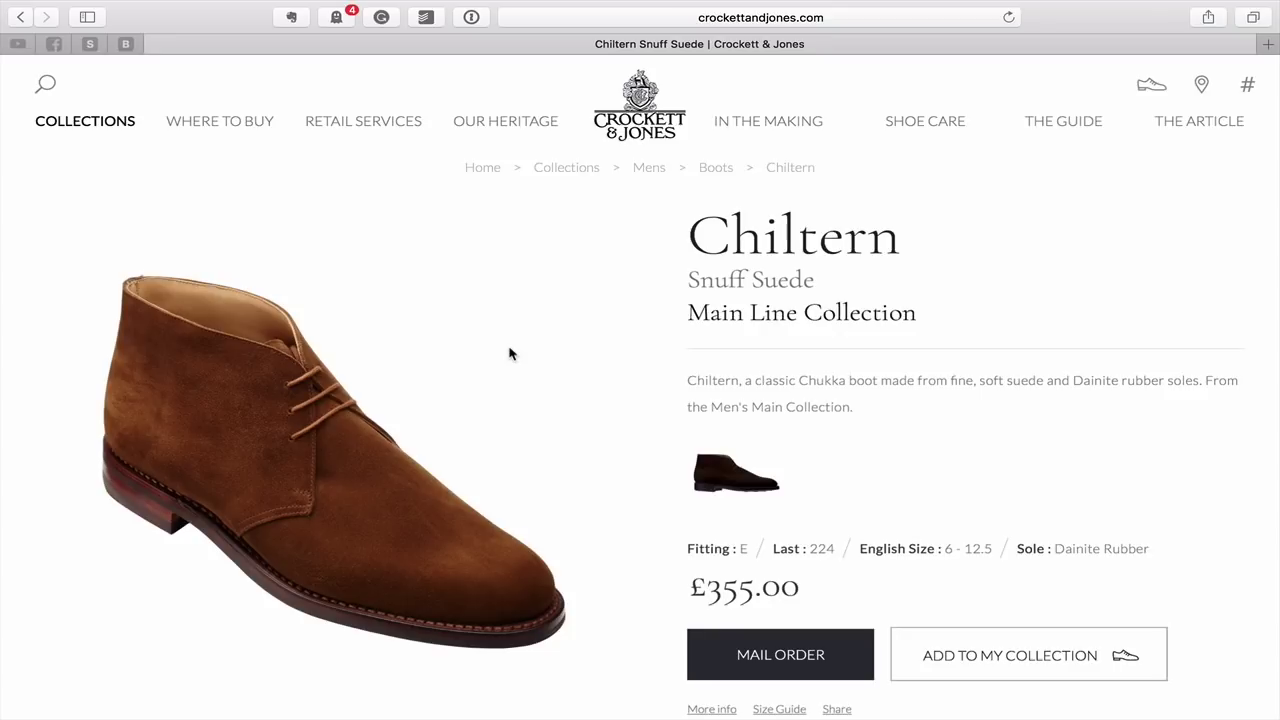
left_click(290, 19)
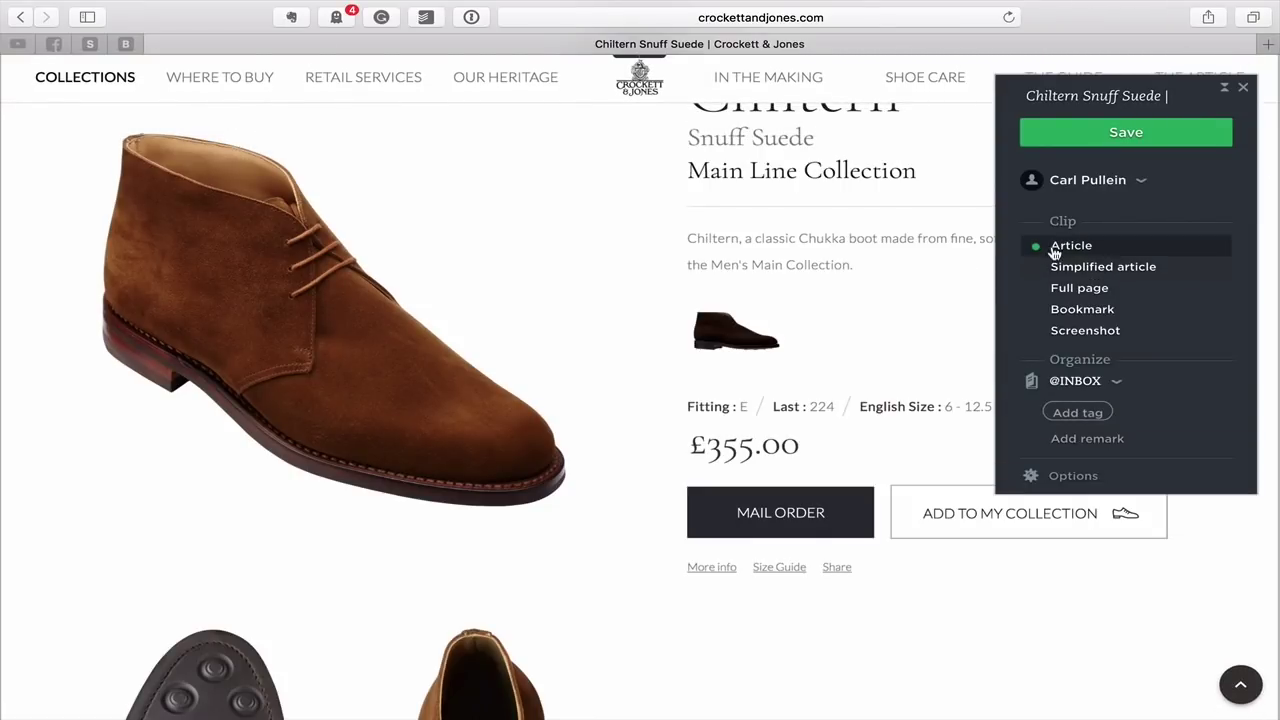
left_click(1133, 139)
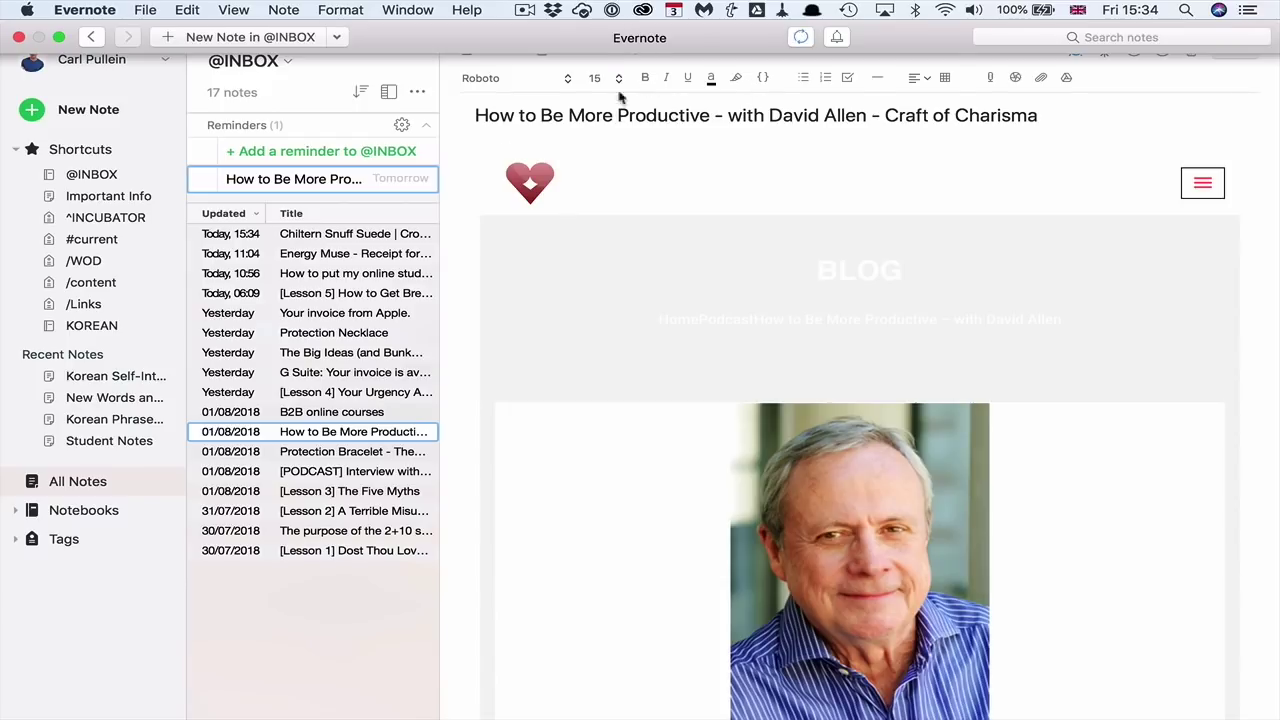
Set a reminder for Friday 24 August on the clipped Chiltern Snuff Suede note.
left_click(306, 235)
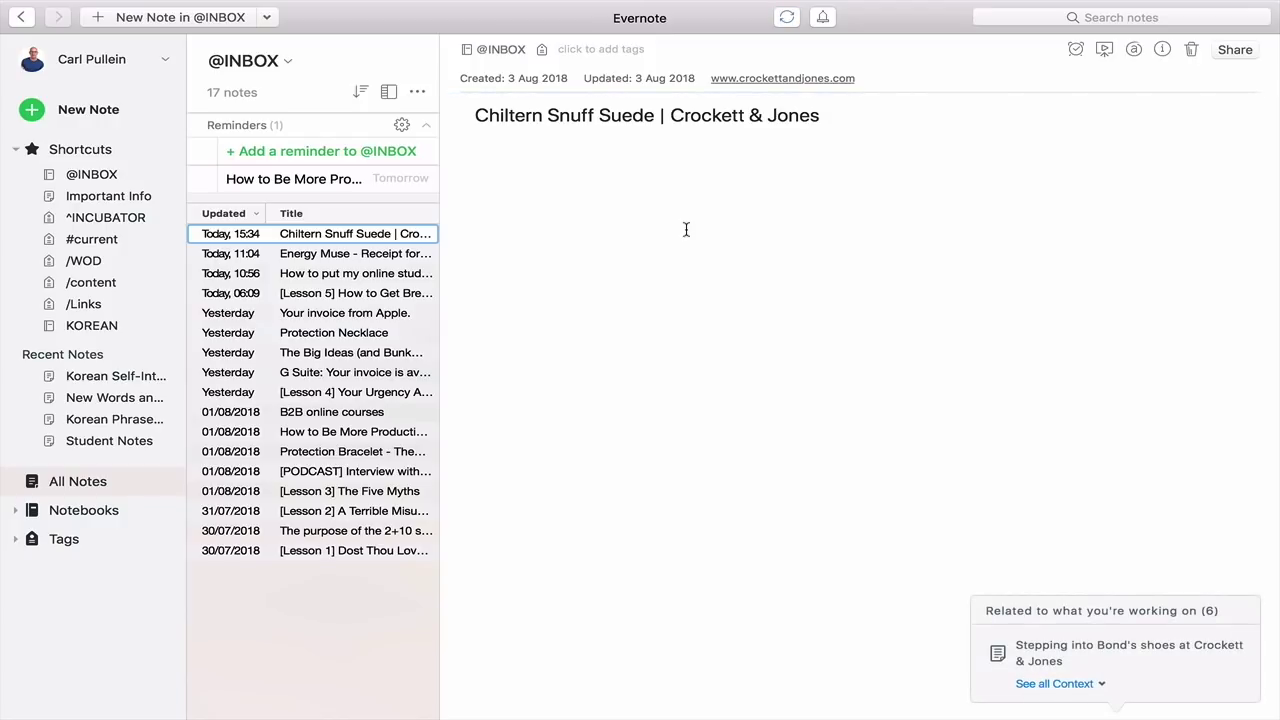
left_click(1073, 52)
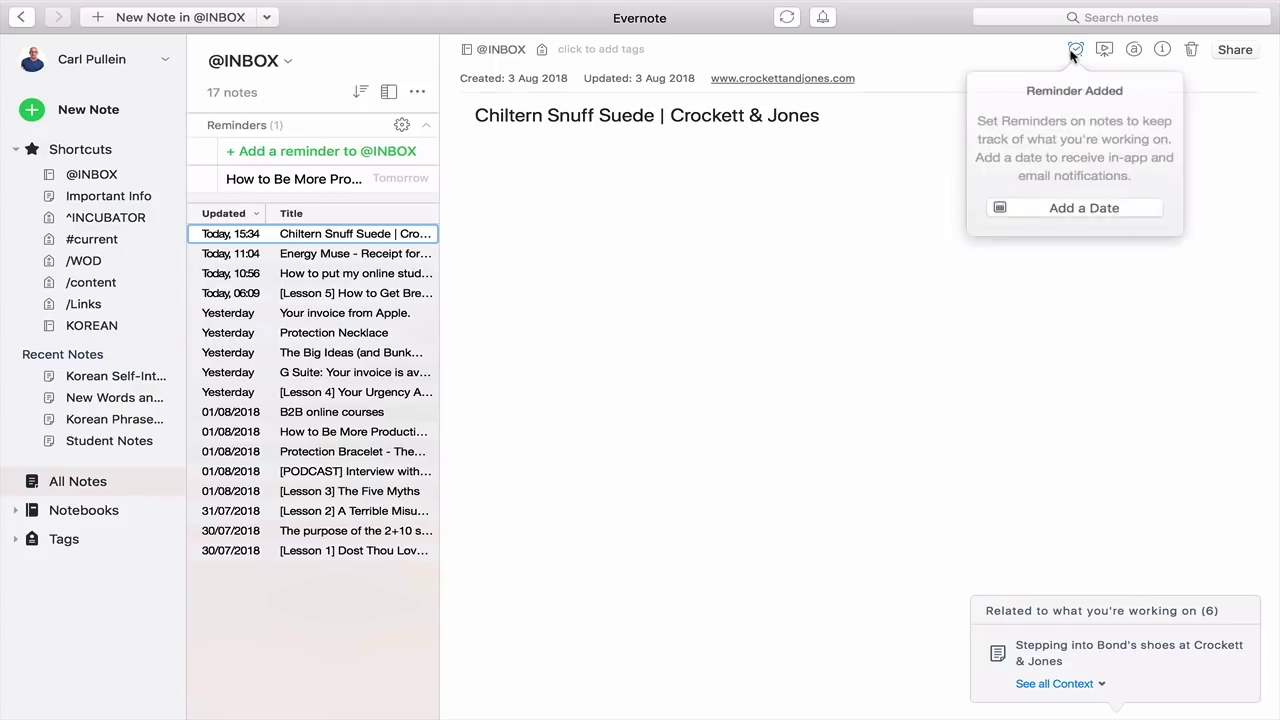
left_click(1090, 194)
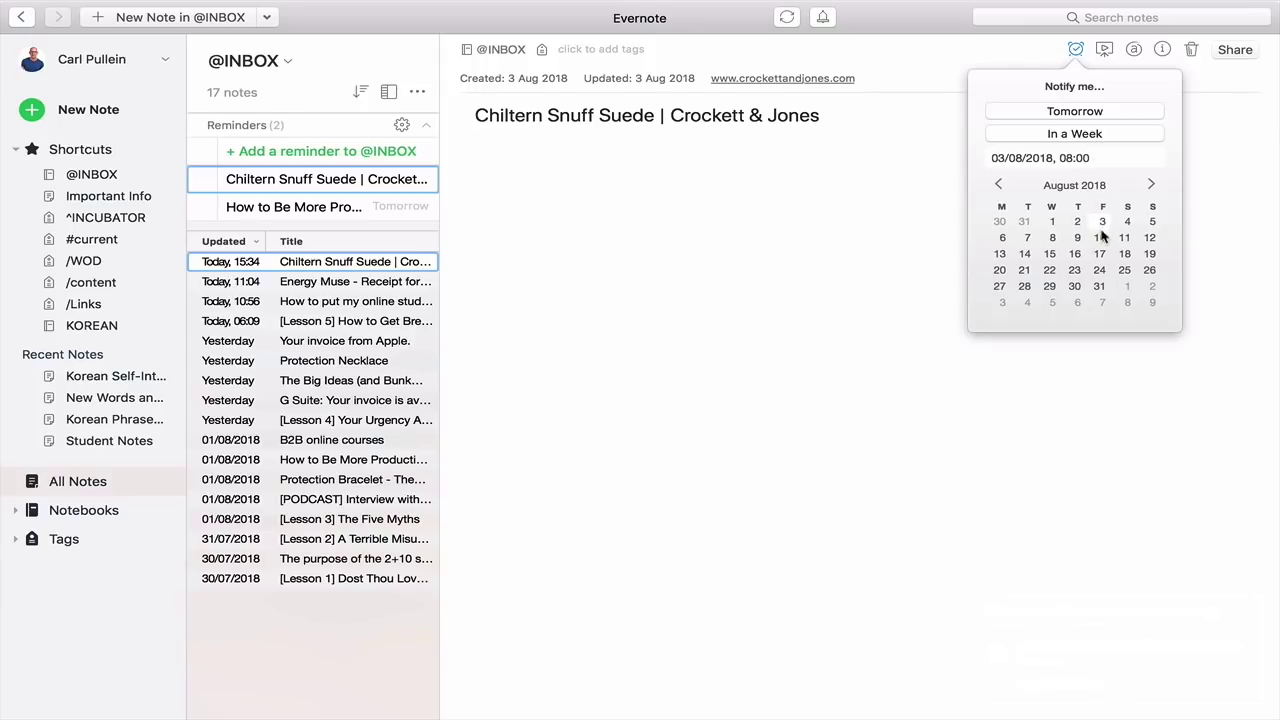
left_click(1100, 270)
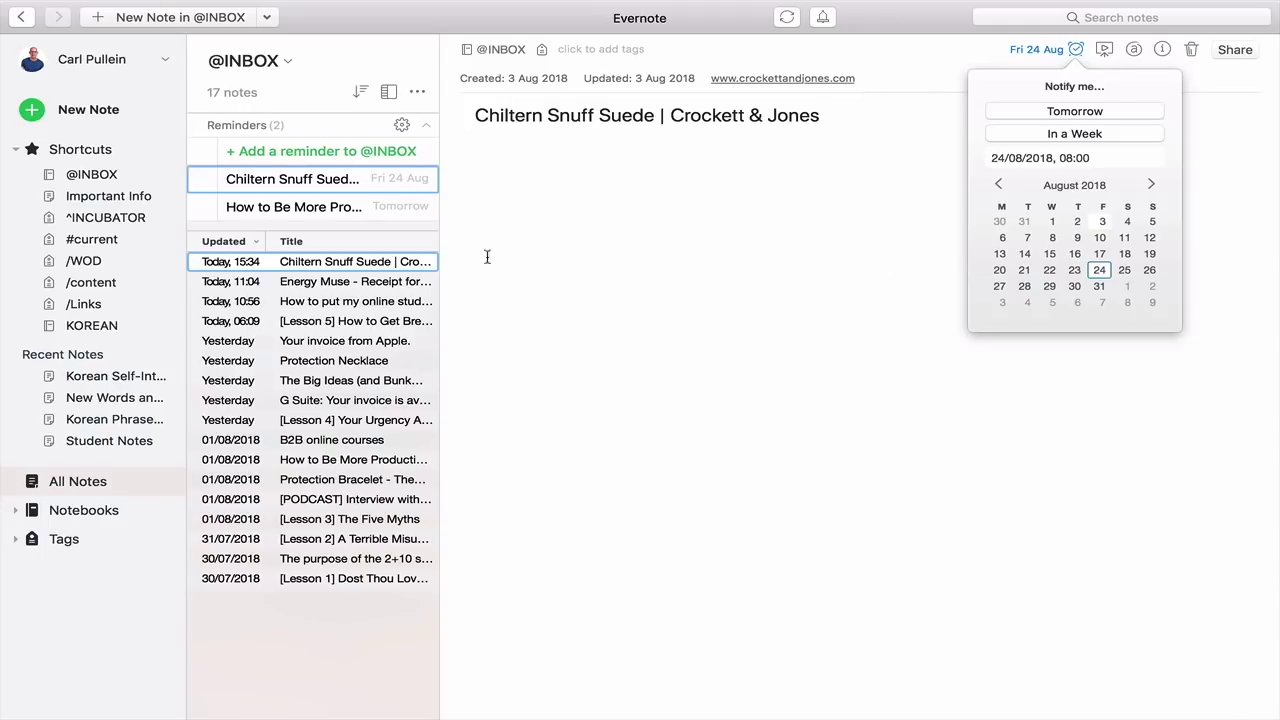
left_click(523, 259)
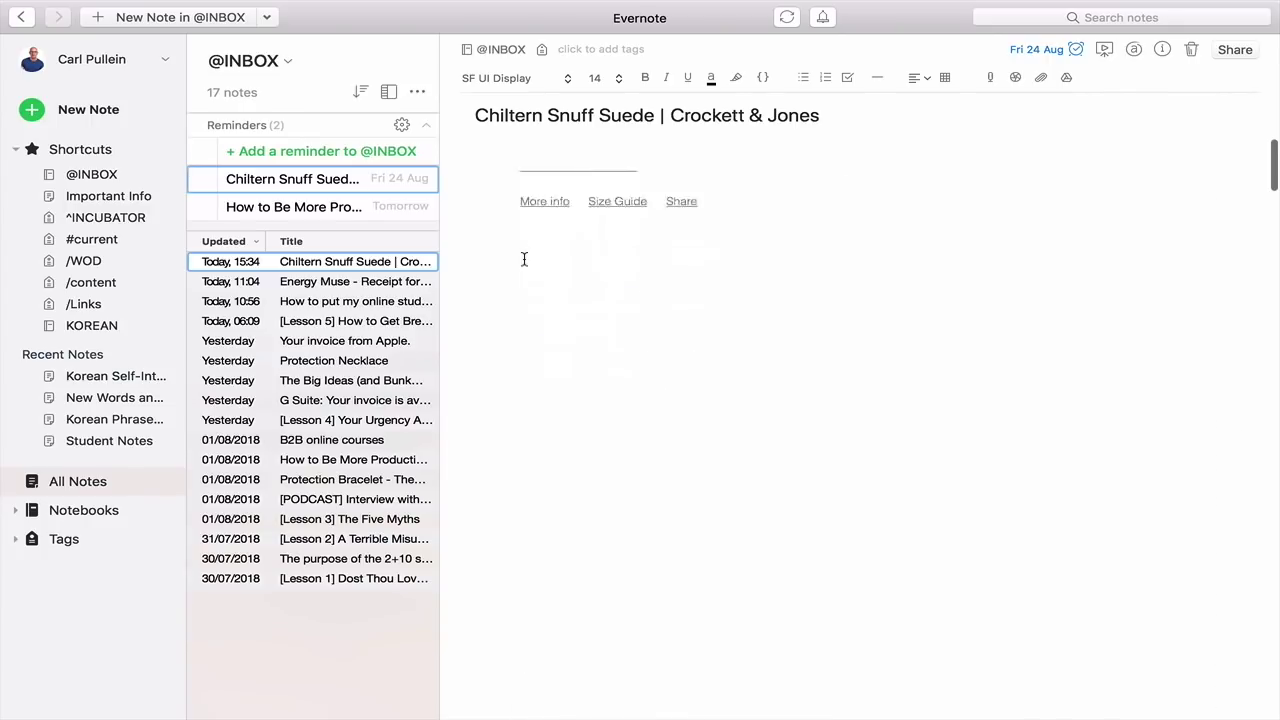
scroll(524, 259, "down", 10)
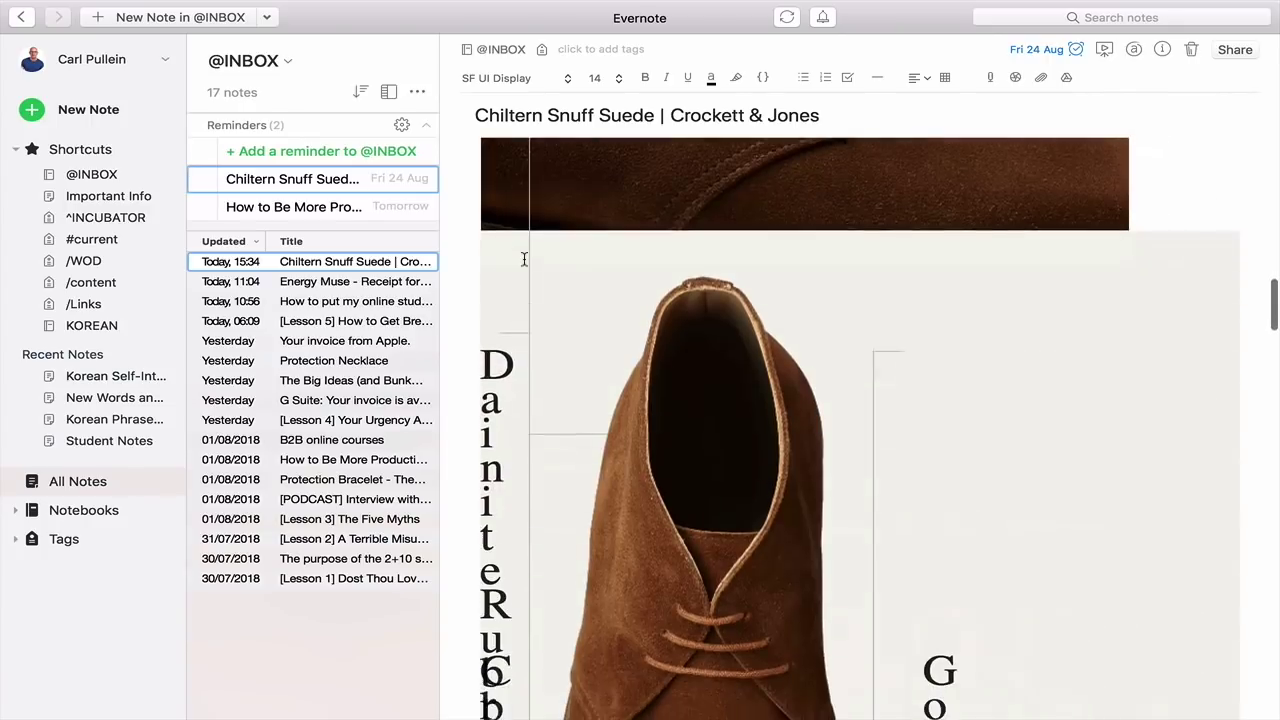
scroll(524, 259, "down", 10)
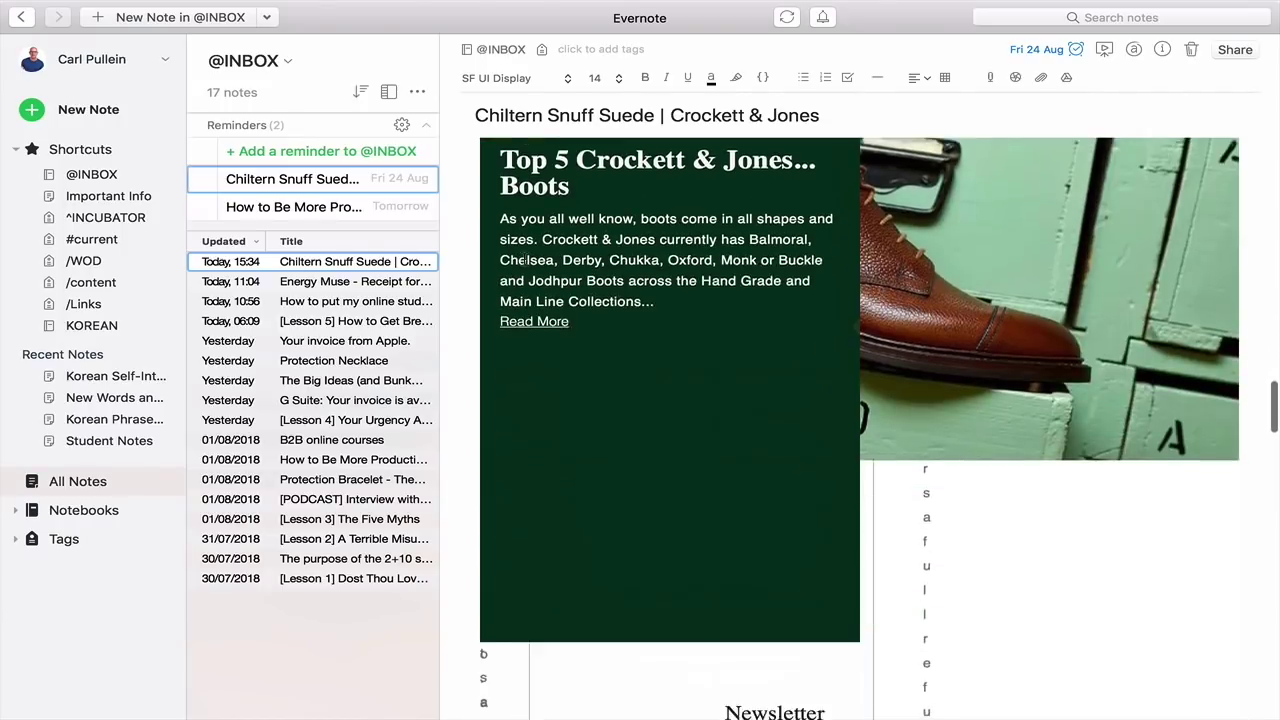
scroll(524, 259, "down", 5)
scroll(524, 259, "up", 10)
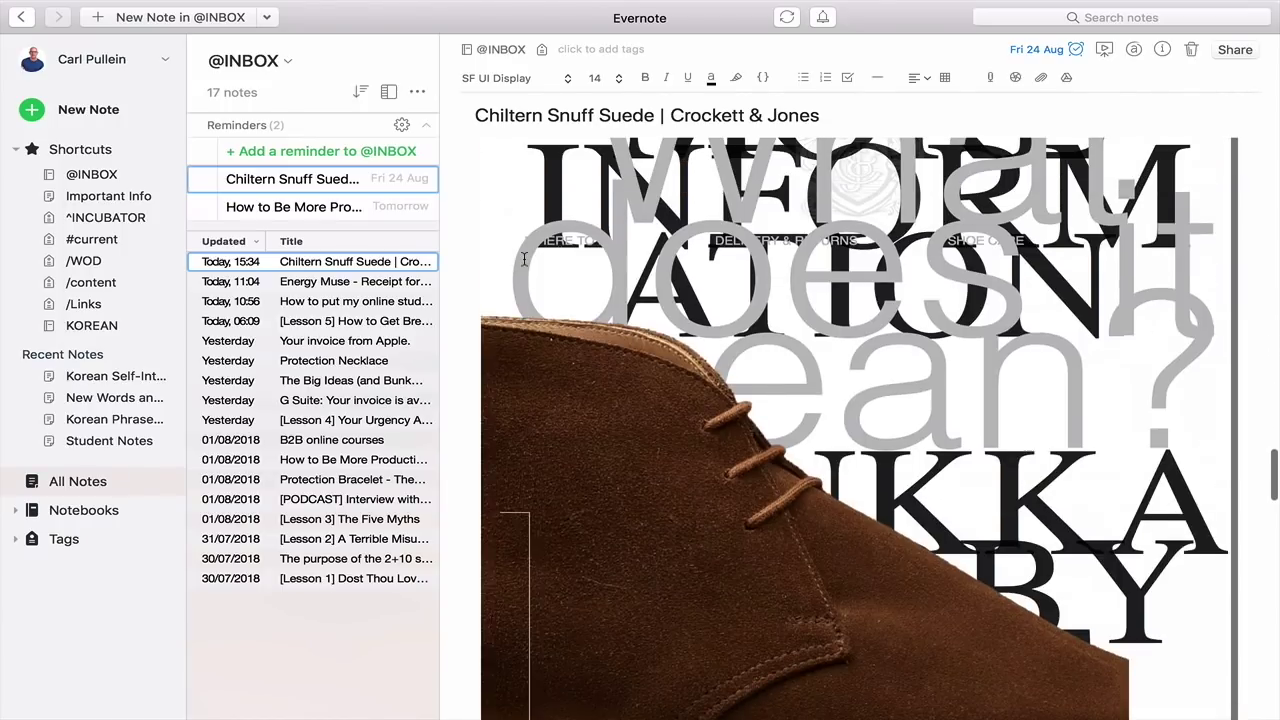
scroll(524, 259, "up", 5)
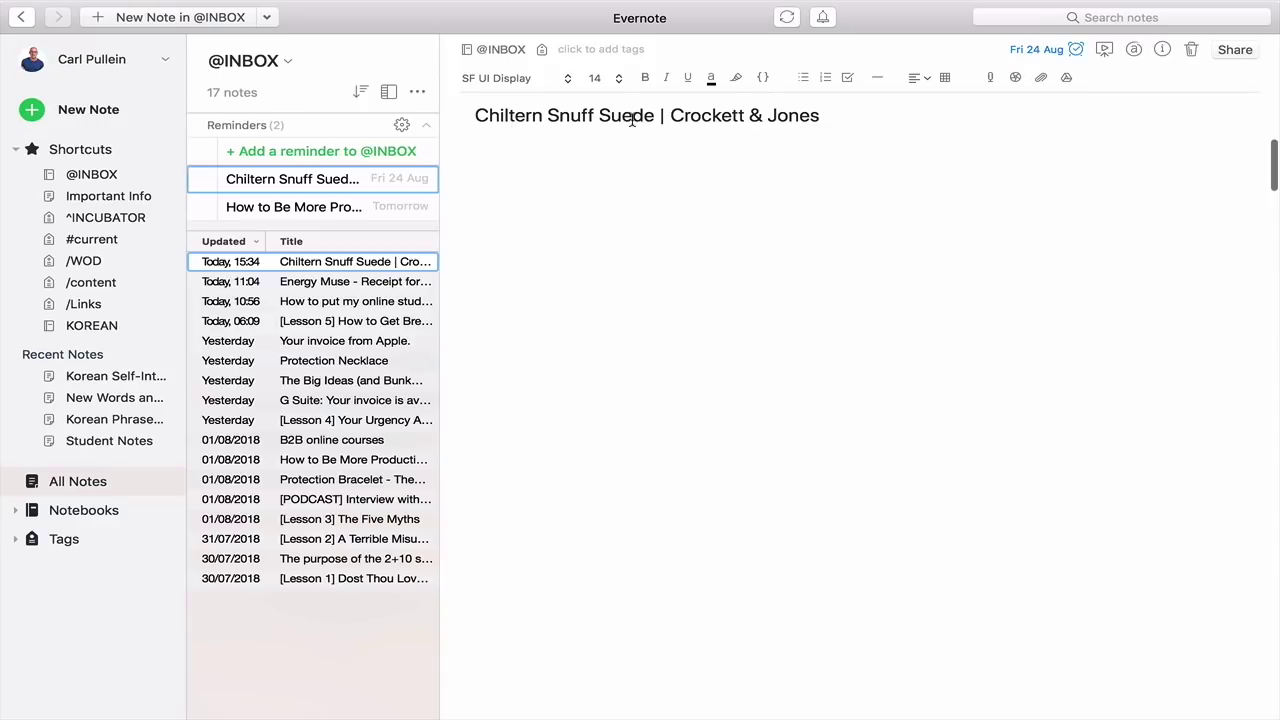
left_click(1161, 50)
left_click(1222, 252)
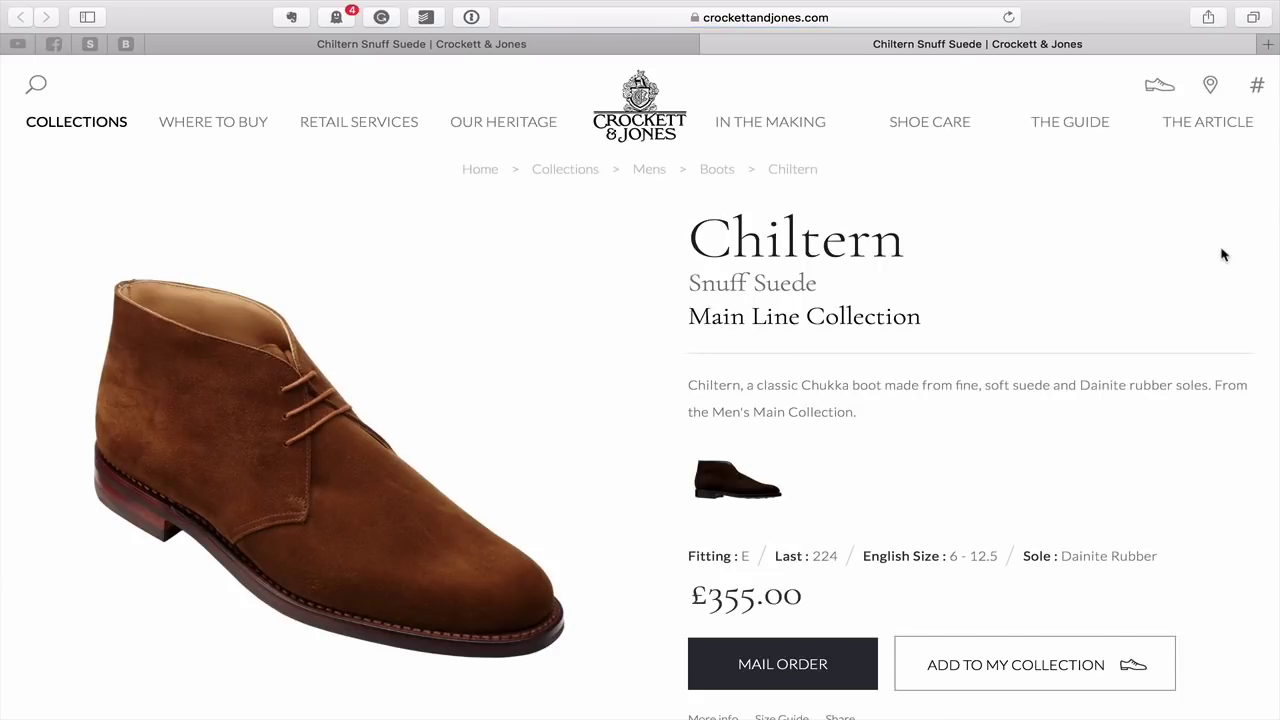
key("super+Tab")
left_click(628, 228)
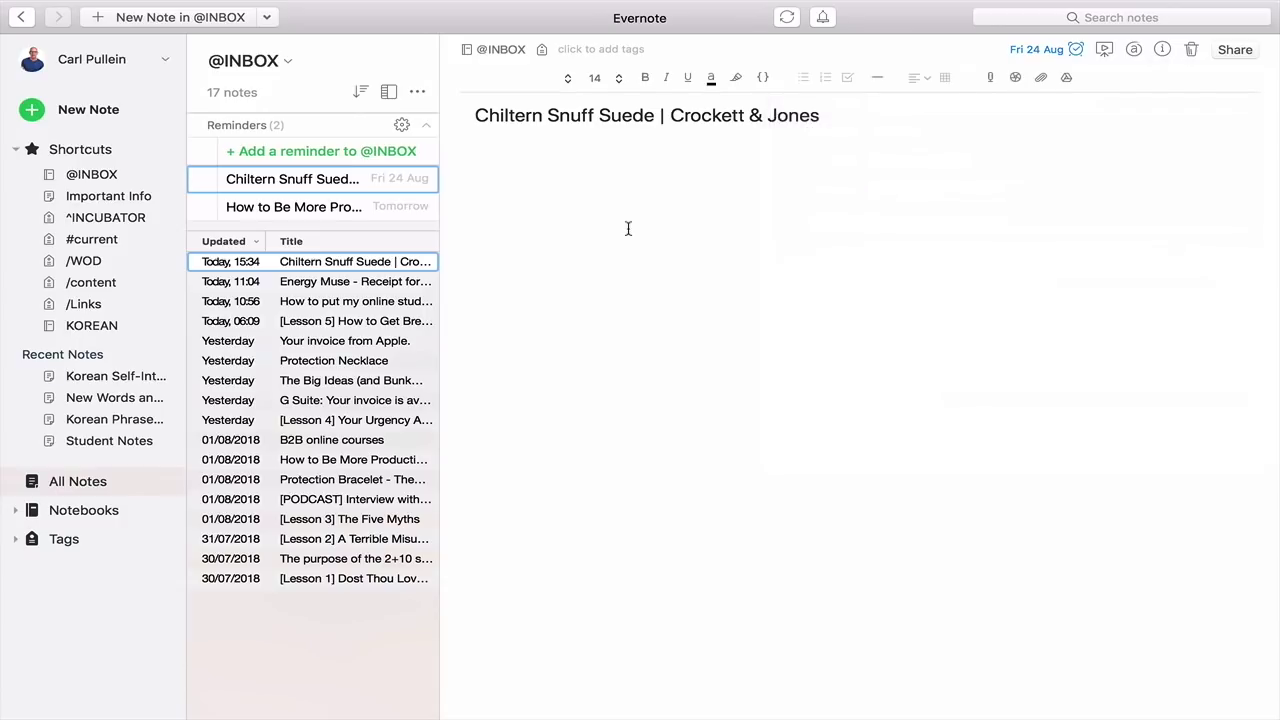